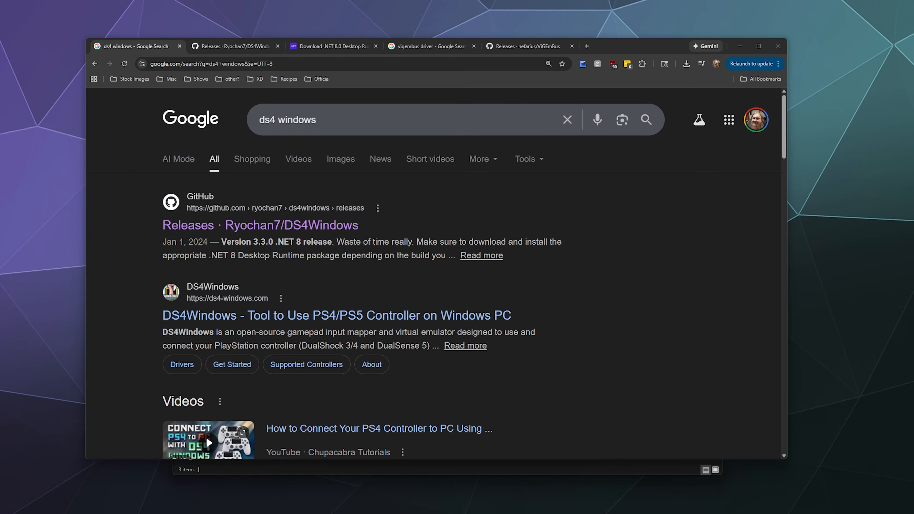
# - Review the DS4Windows Version 3.3.3 release on GitHub, including the .NET 8 Desktop Runtime x64 link and the x64 zip asset
pyautogui.click(633, 211)
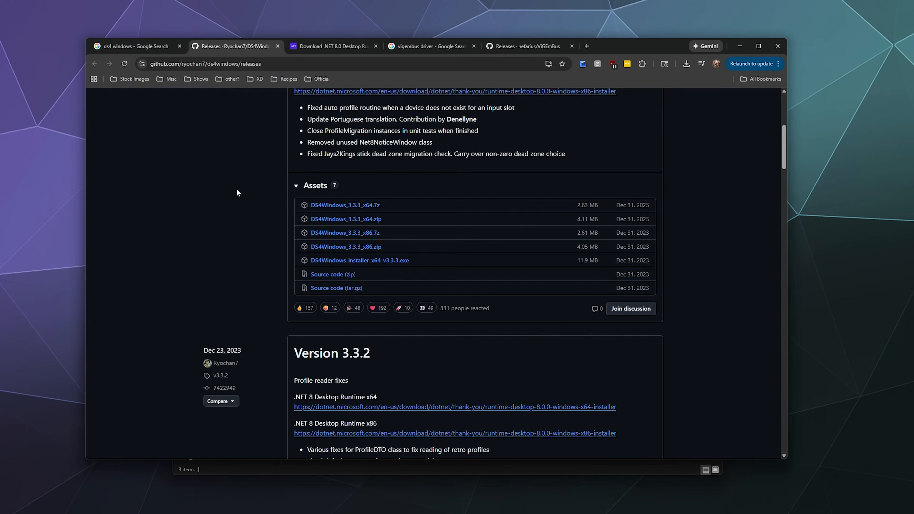
pyautogui.scroll(10, 237, 189)
pyautogui.scroll(-2, 234, 227)
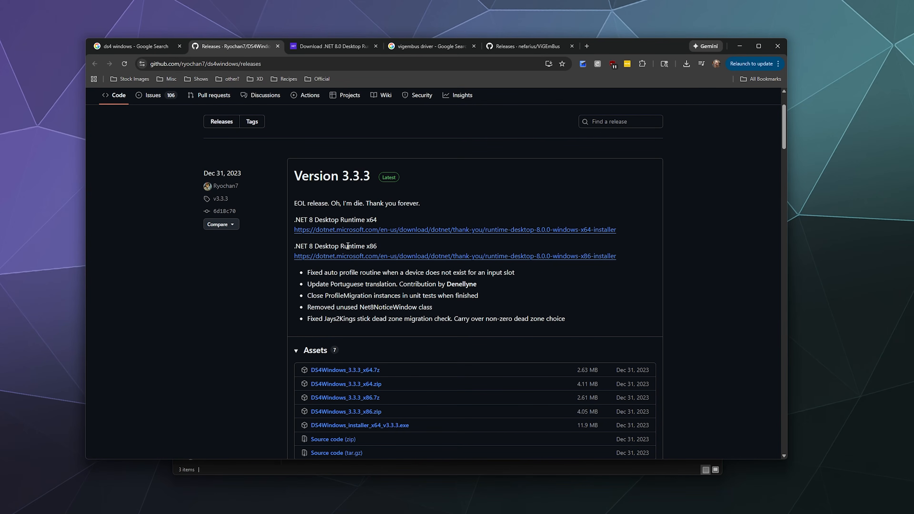
pyautogui.moveTo(293, 220); pyautogui.dragTo(376, 220)
pyautogui.click(387, 218)
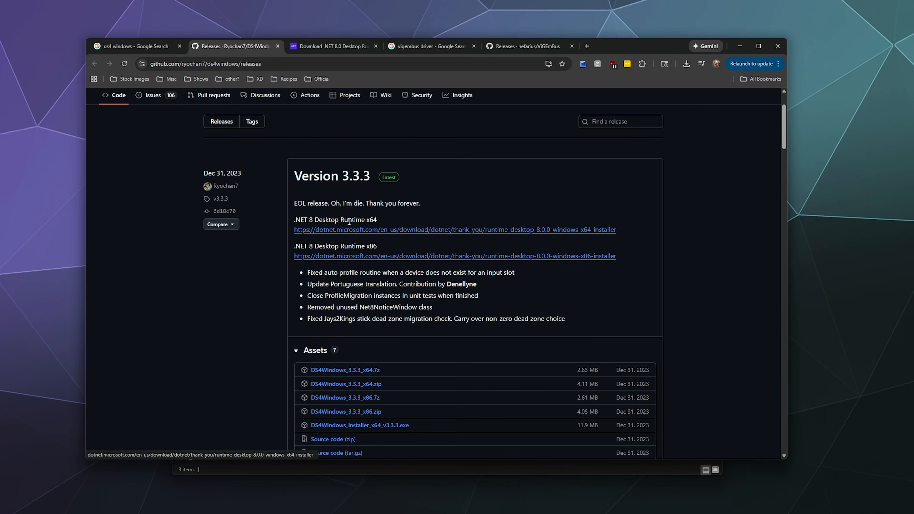
pyautogui.scroll(-4, 277, 268)
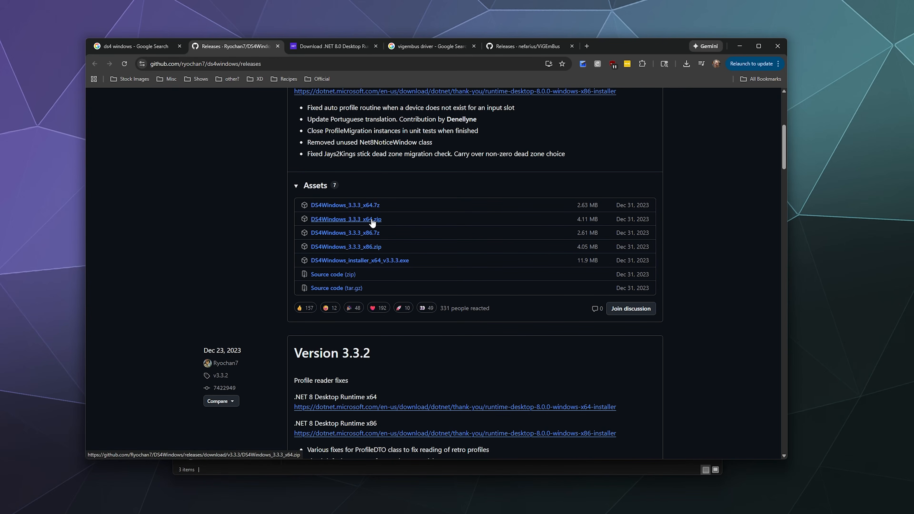
# - Review the ViGEmBus Setup 1.22.0 release on GitHub and its installer asset
pyautogui.click(420, 47)
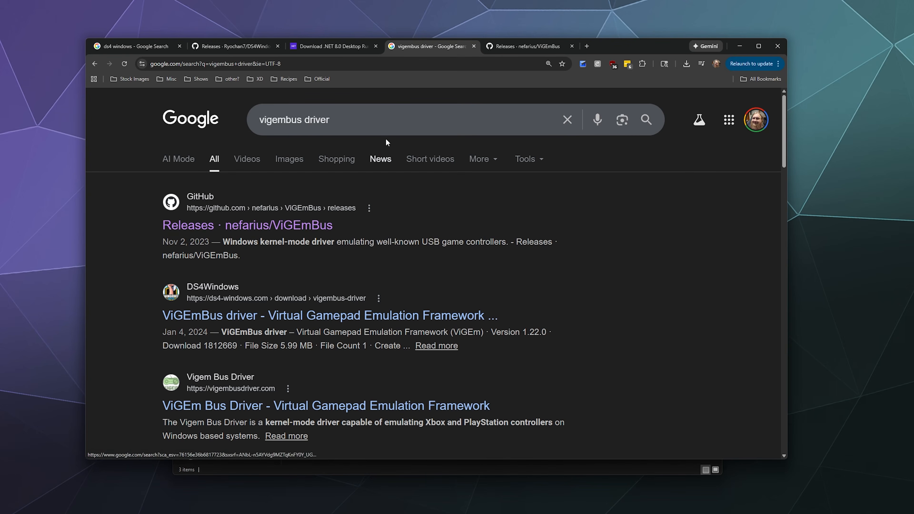
pyautogui.click(493, 50)
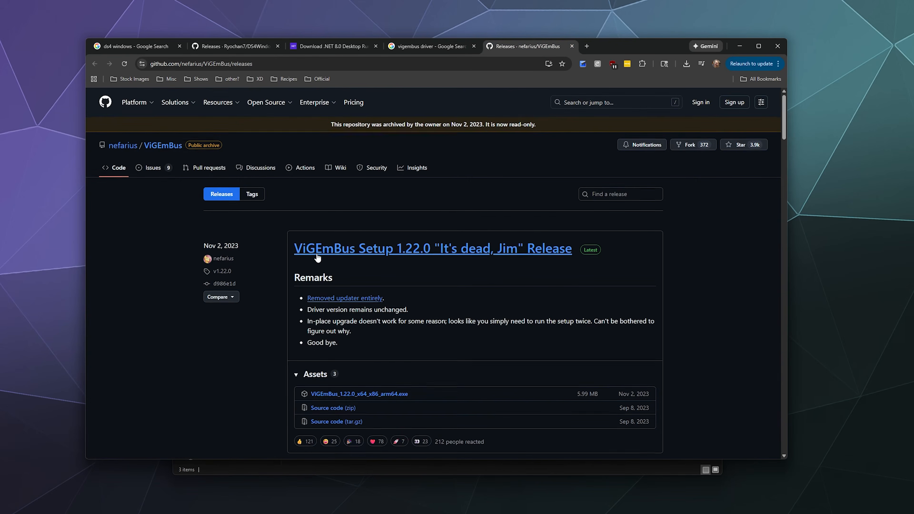
pyautogui.scroll(-3, 334, 277)
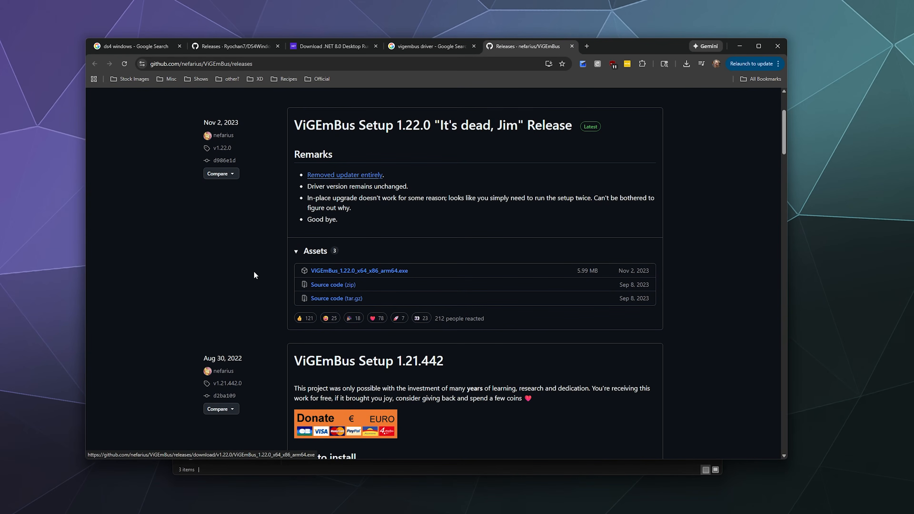
pyautogui.scroll(3, 254, 272)
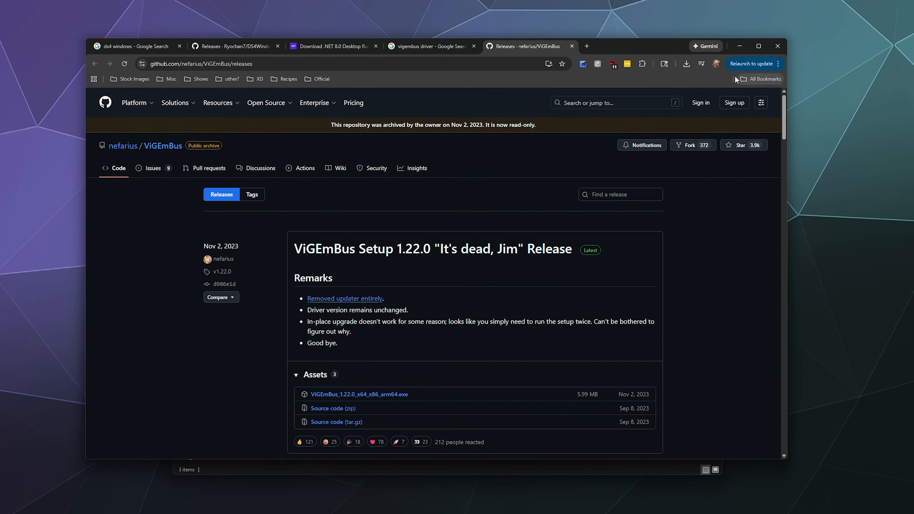
# - Show the downloaded windowsdesktop-runtime installer in its folder and locate the .NET runtime and ViGEmBus installers there
pyautogui.click(686, 65)
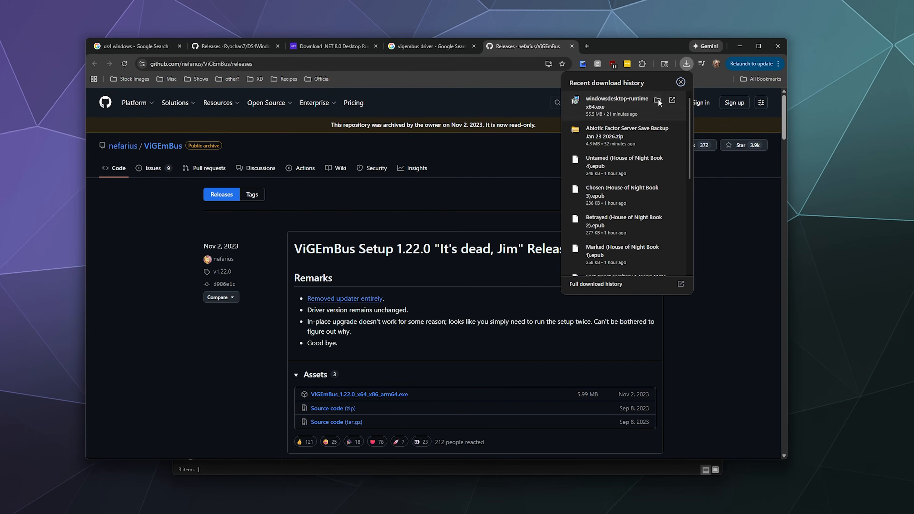
pyautogui.click(657, 100)
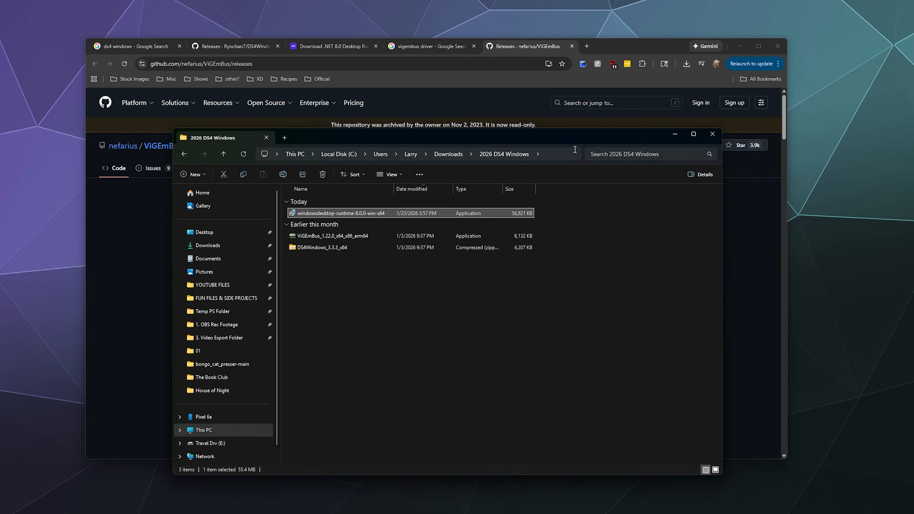
pyautogui.moveTo(572, 137); pyautogui.dragTo(565, 90)
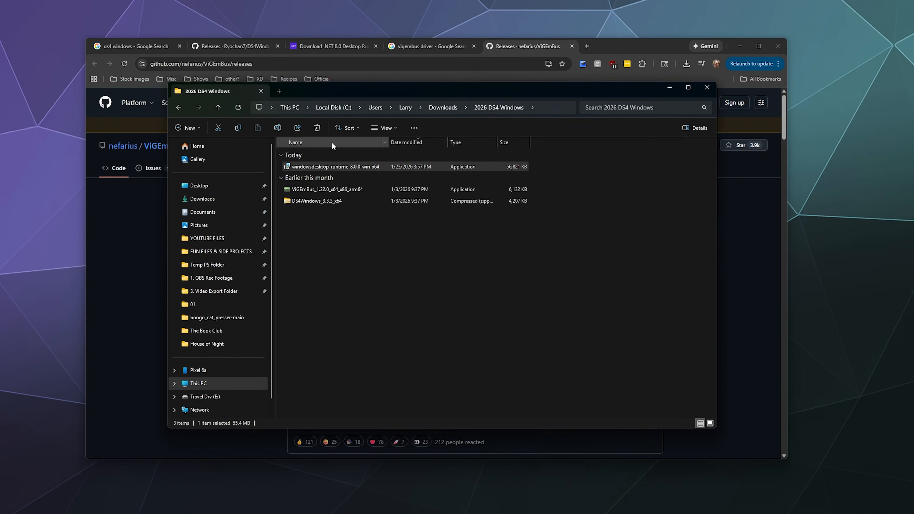
pyautogui.click(308, 167)
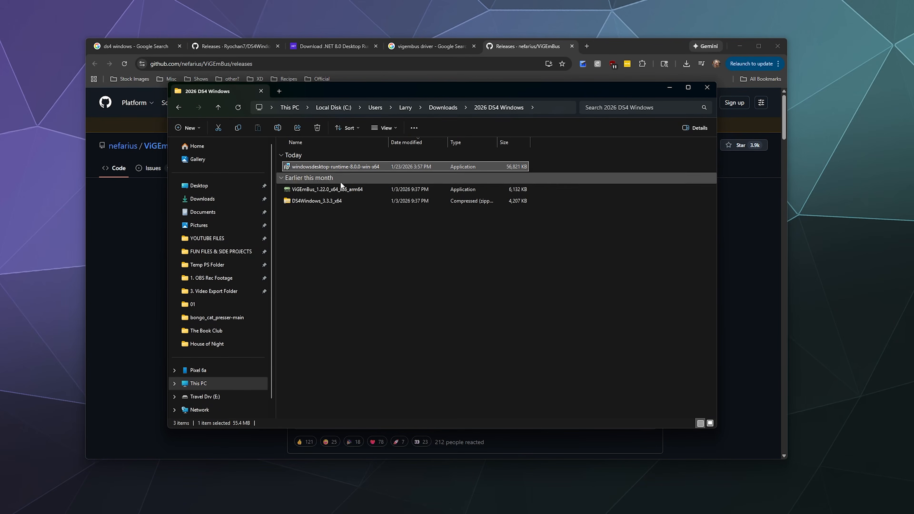
pyautogui.click(333, 190)
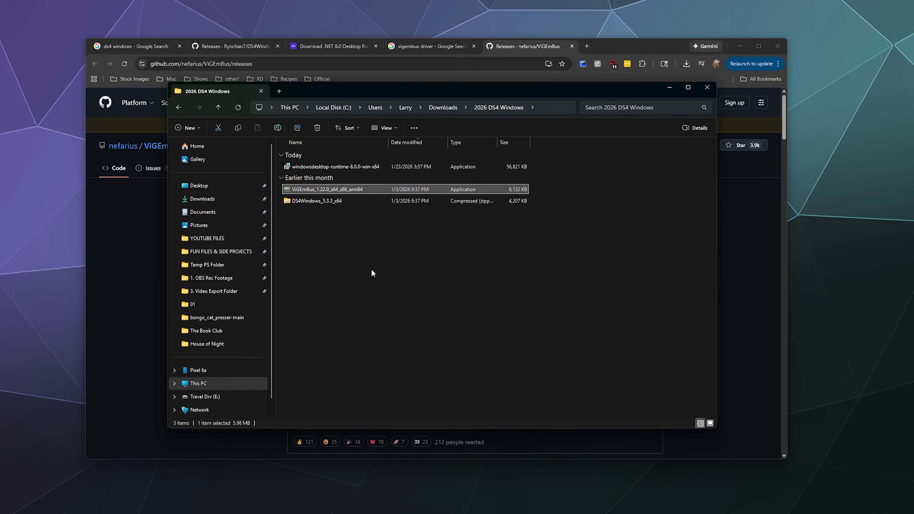
# - Extract the DS4Windows_3.3.3_x64 zip archive into a folder of the same name
pyautogui.click(323, 202)
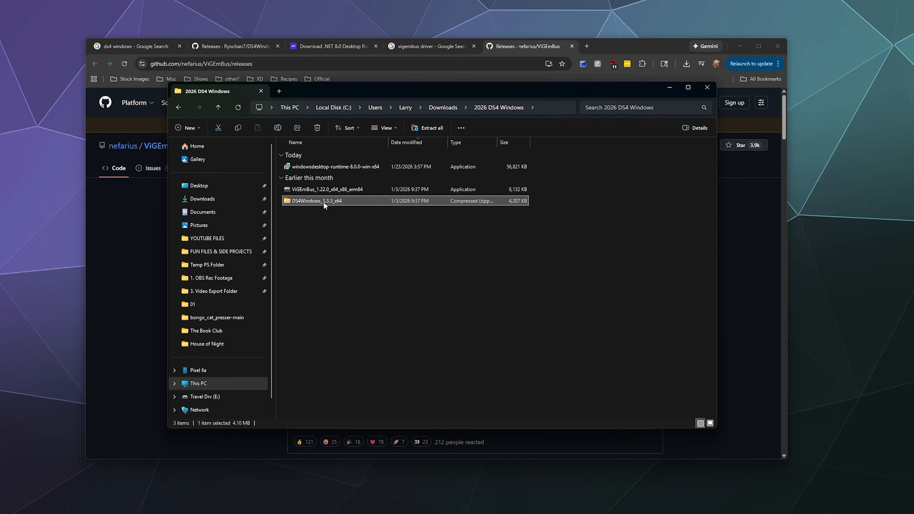
pyautogui.rightClick(323, 203)
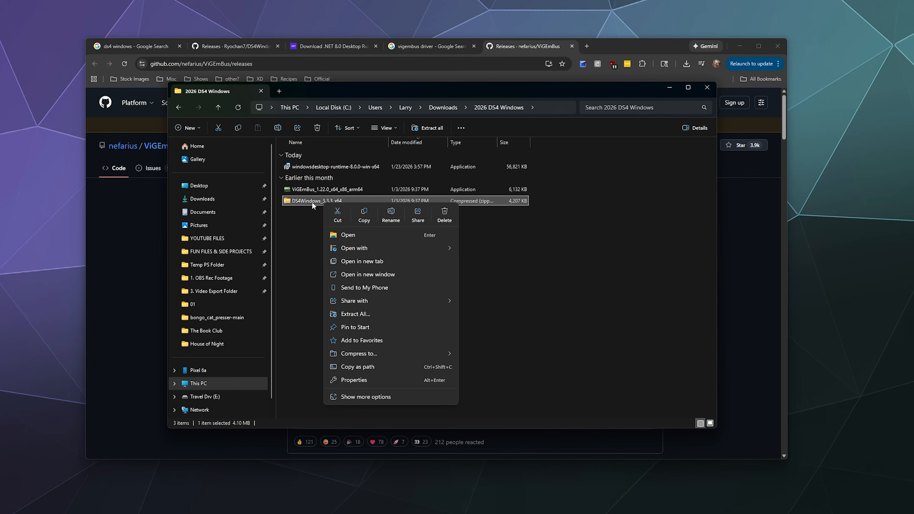
pyautogui.click(354, 394)
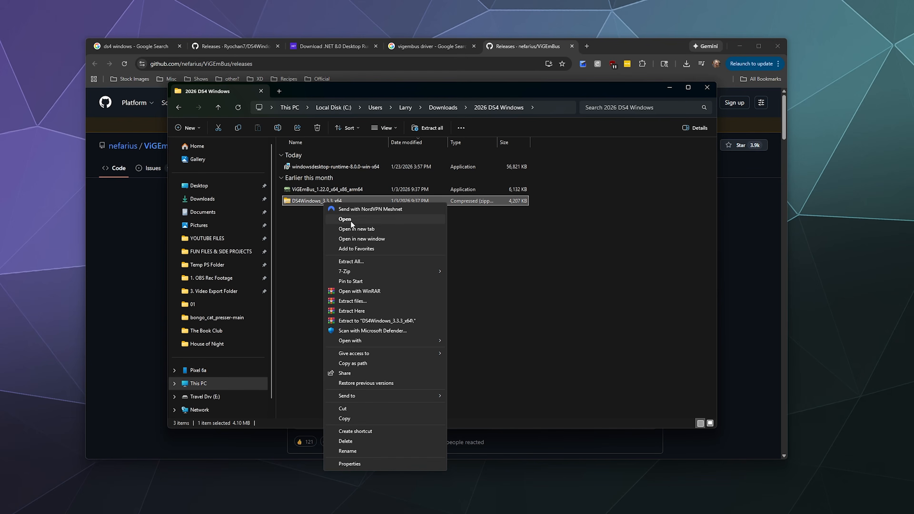
pyautogui.moveTo(354, 272)
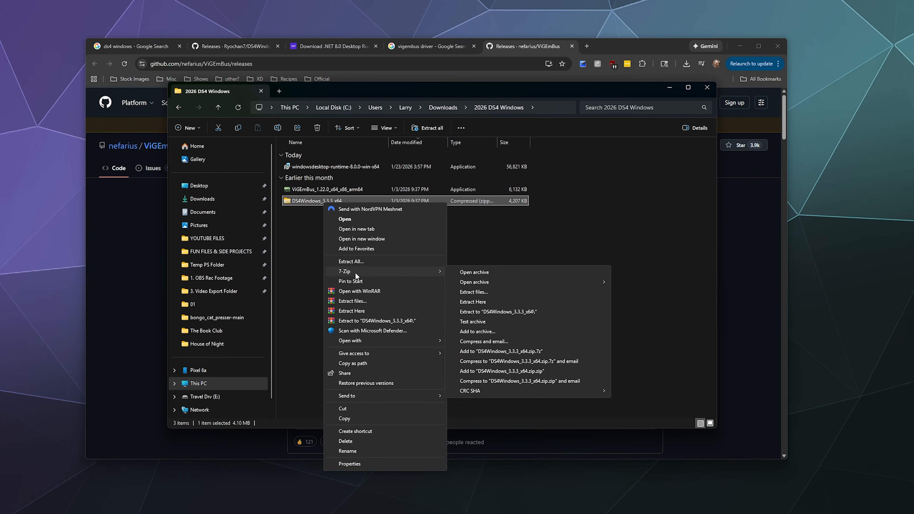
pyautogui.click(355, 321)
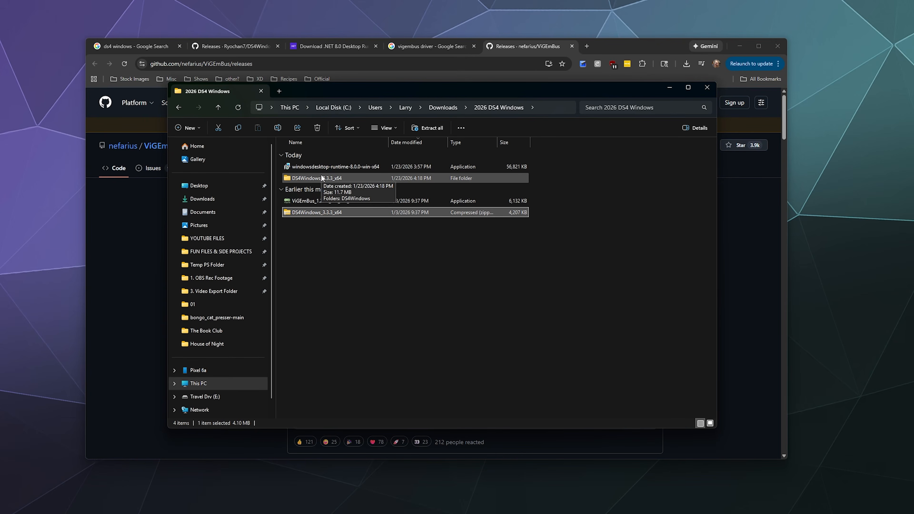
# - Run the DS4Windows application from the DS4Windows subfolder of the extracted files, accepting the security warning
pyautogui.doubleClick(320, 174)
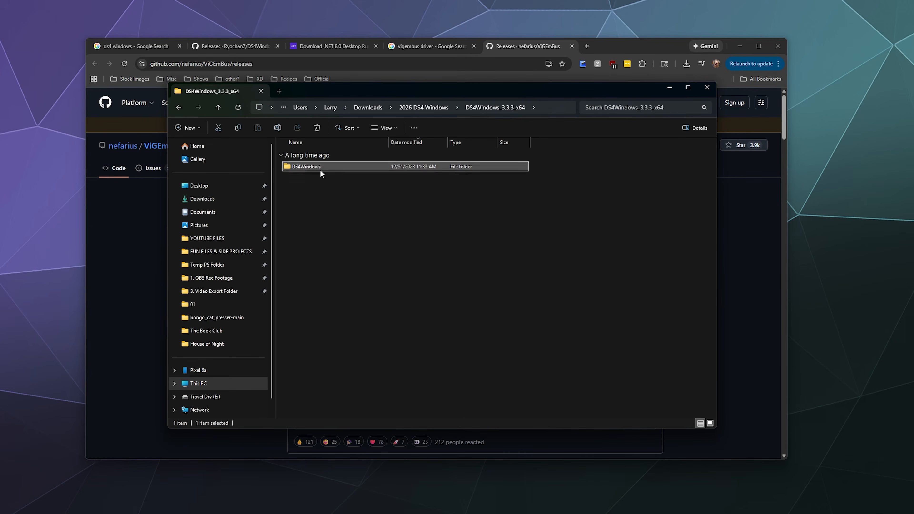
pyautogui.doubleClick(320, 169)
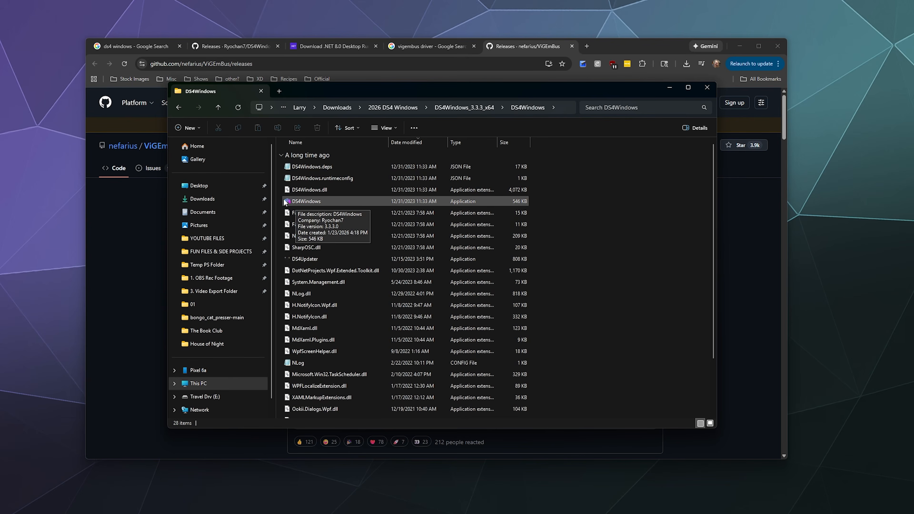
pyautogui.doubleClick(354, 203)
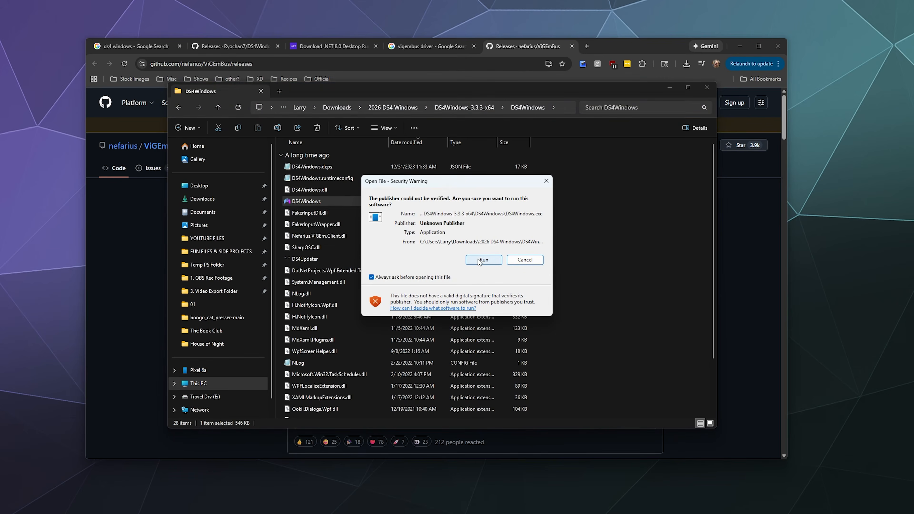
pyautogui.click(479, 260)
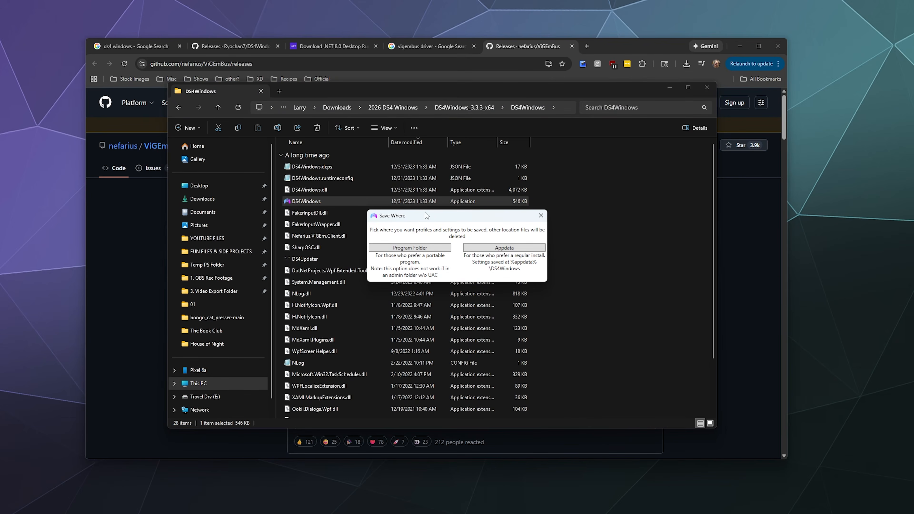
# - Save profiles and settings in the Program Folder, and enable DualSense Device Support alongside DS4 support for the first launch
pyautogui.moveTo(426, 215); pyautogui.dragTo(415, 231)
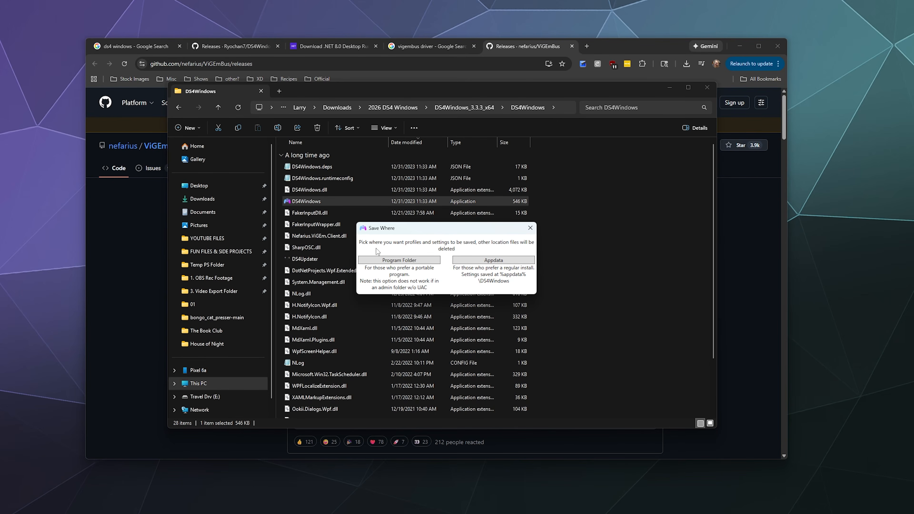
pyautogui.click(399, 261)
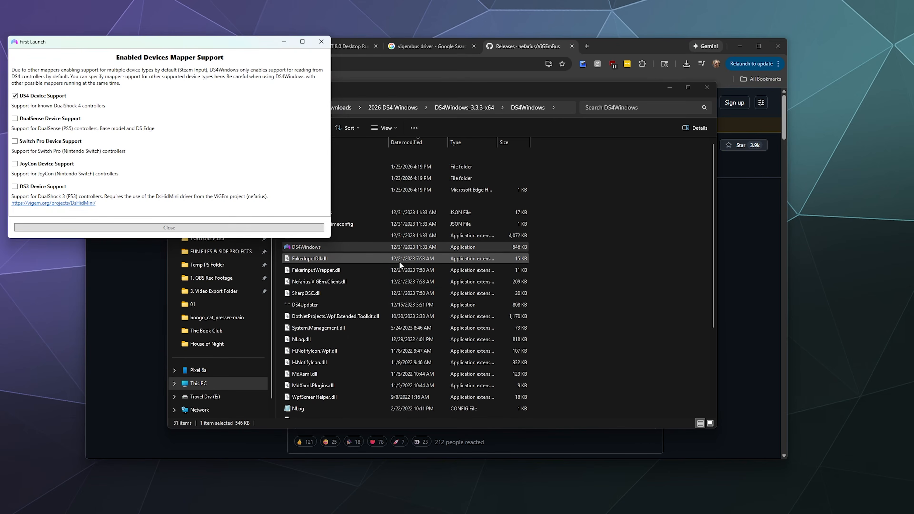
pyautogui.moveTo(197, 44); pyautogui.dragTo(470, 169)
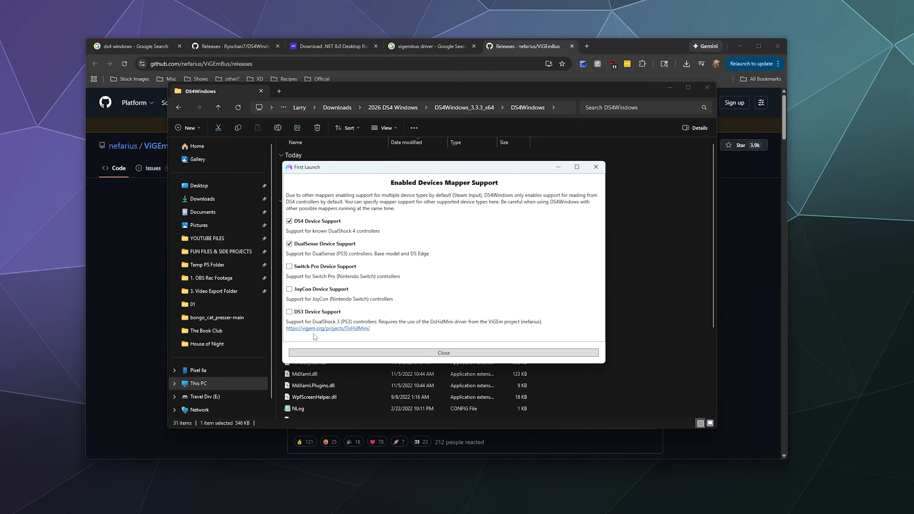
pyautogui.click(435, 353)
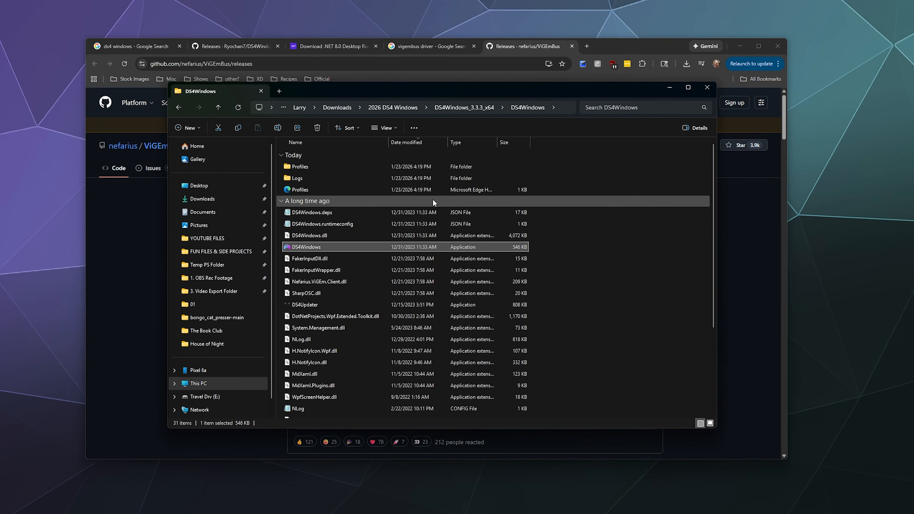
# - Check which controller types are supported in the DS4Windows device options, then return to the controllers list
pyautogui.moveTo(273, 55); pyautogui.dragTo(562, 183)
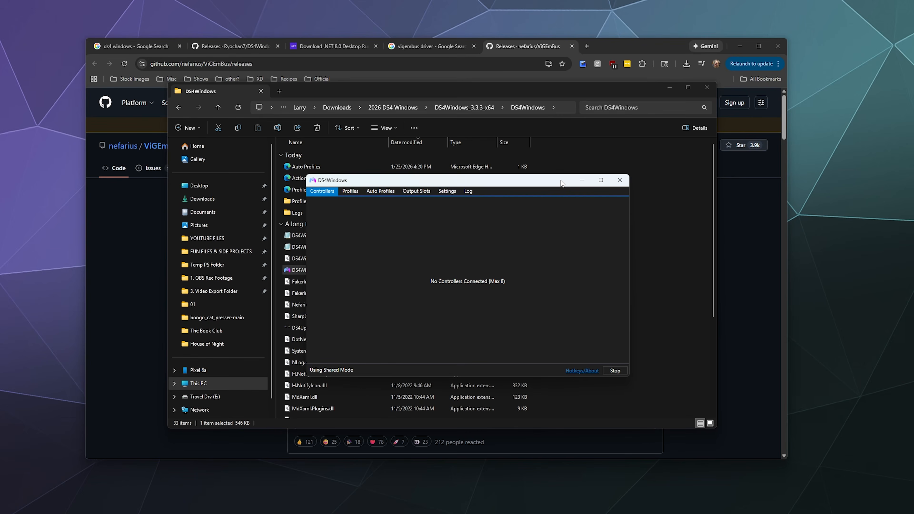
pyautogui.click(447, 192)
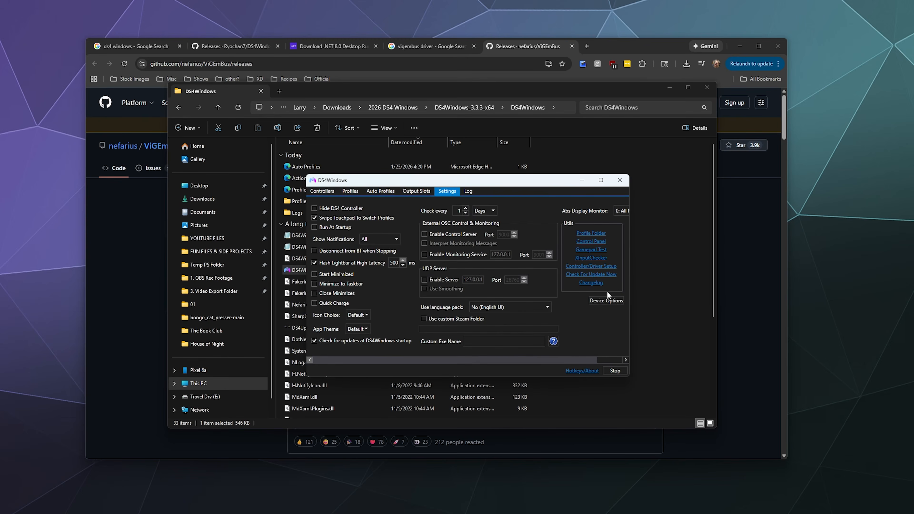
pyautogui.moveTo(629, 373); pyautogui.dragTo(650, 373)
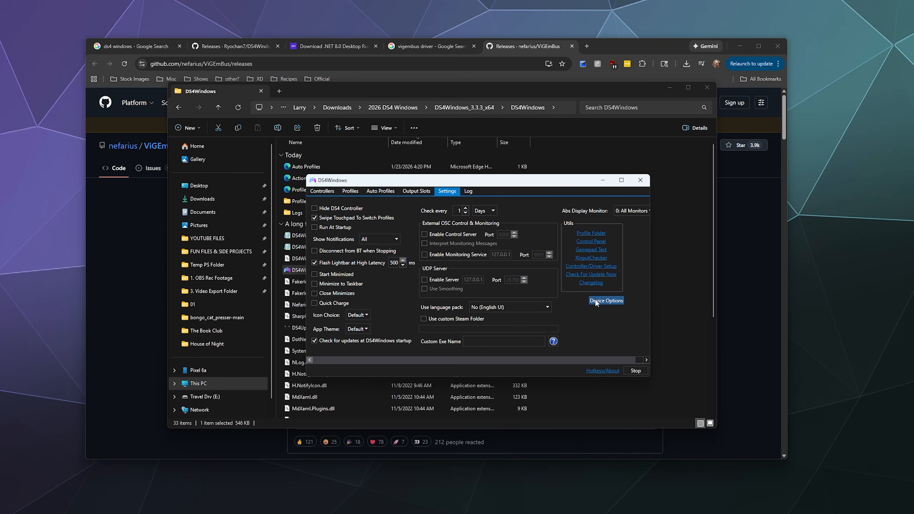
pyautogui.click(605, 300)
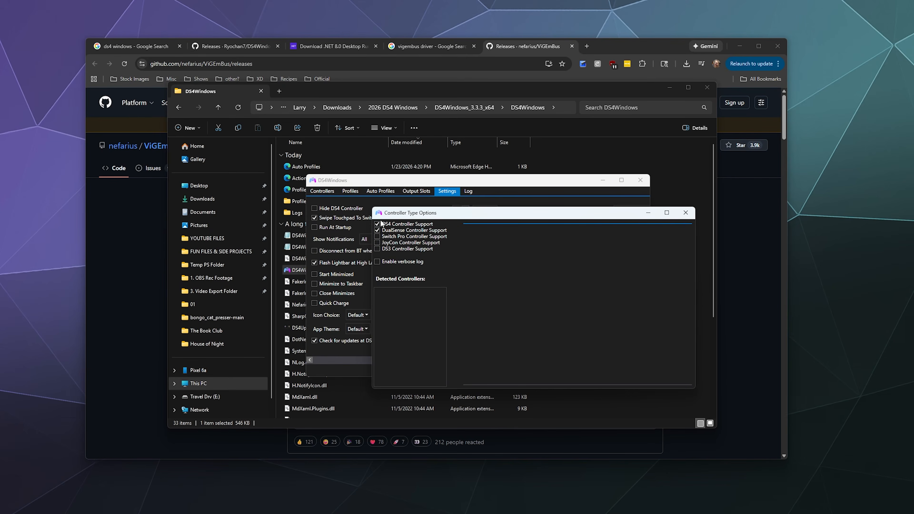
pyautogui.moveTo(431, 215); pyautogui.dragTo(355, 212)
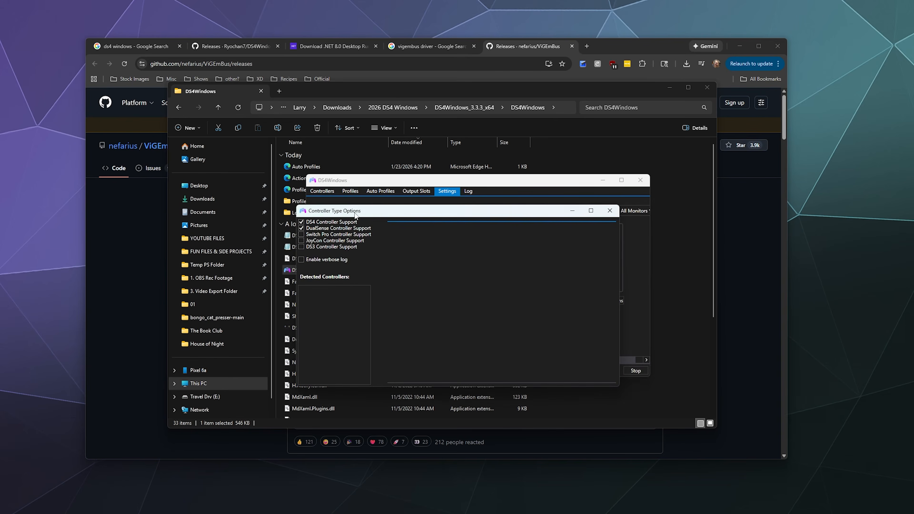
pyautogui.click(610, 211)
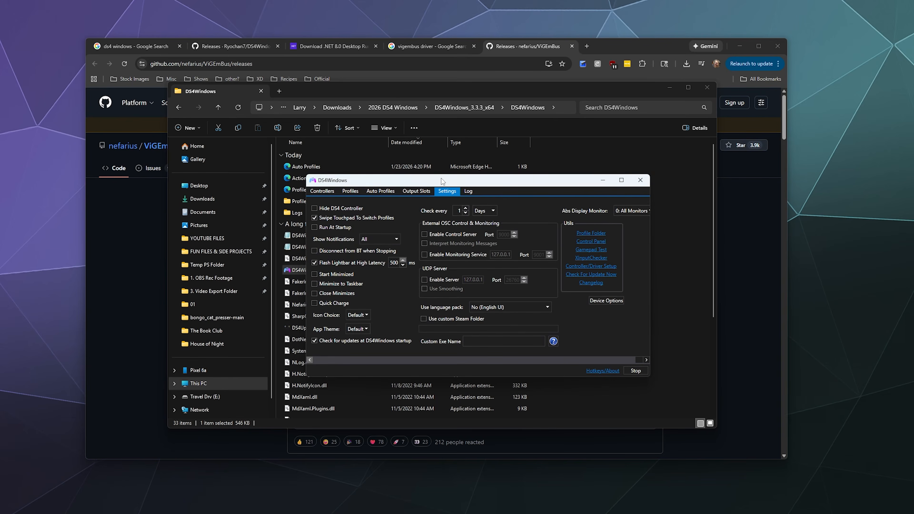
pyautogui.click(321, 192)
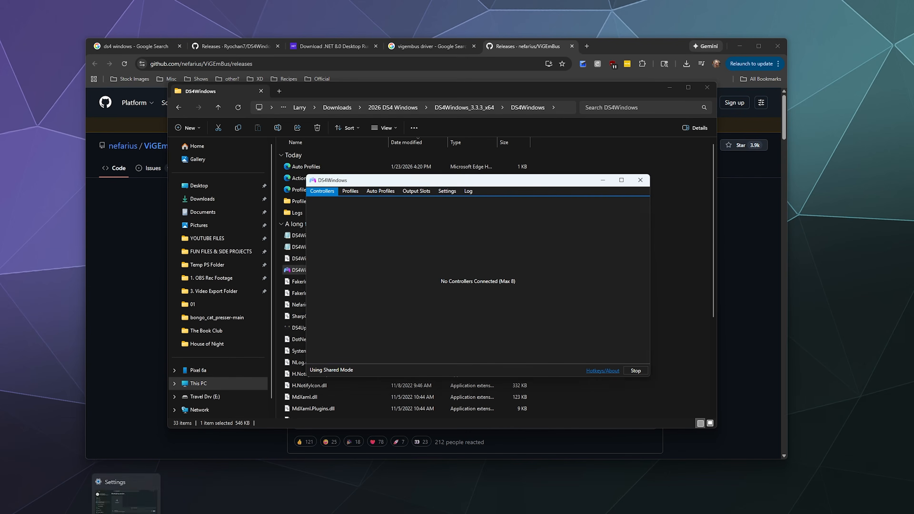
# - Switch to Windows Settings, pair the Wireless Controller as a new Bluetooth device, and minimize Settings to return to DS4Windows
pyautogui.click(126, 512)
pyautogui.moveTo(325, 91); pyautogui.dragTo(292, 82)
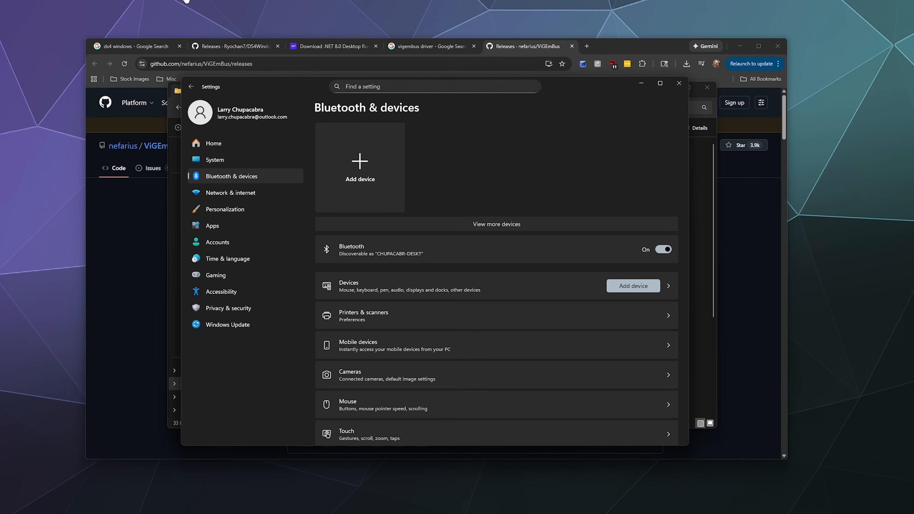
pyautogui.click(357, 164)
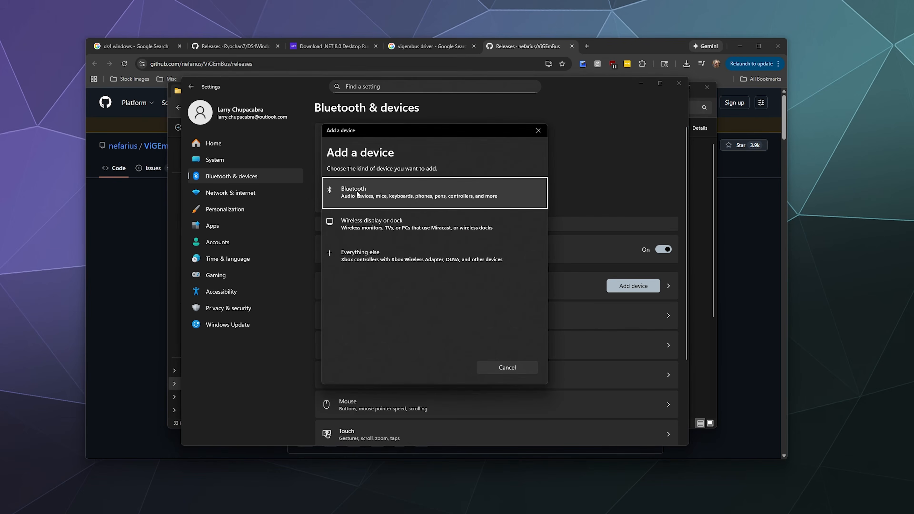
pyautogui.click(356, 190)
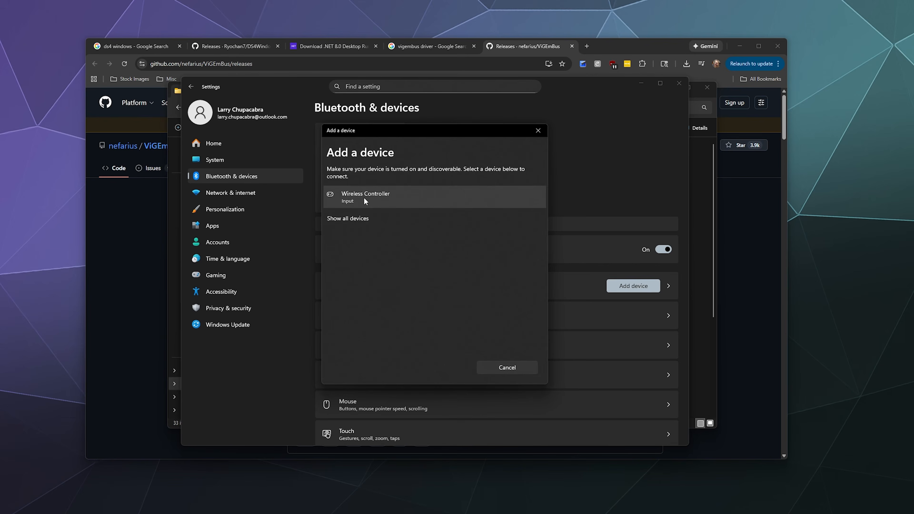
pyautogui.click(364, 198)
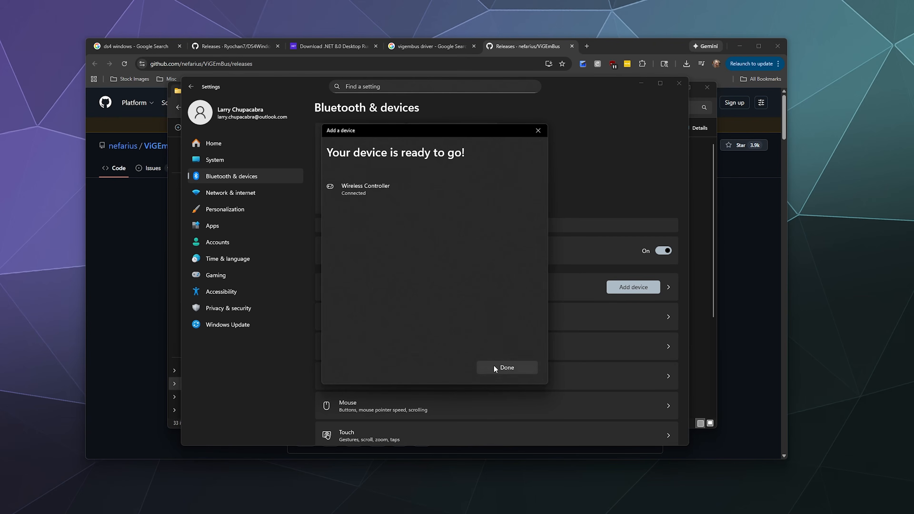
pyautogui.click(493, 367)
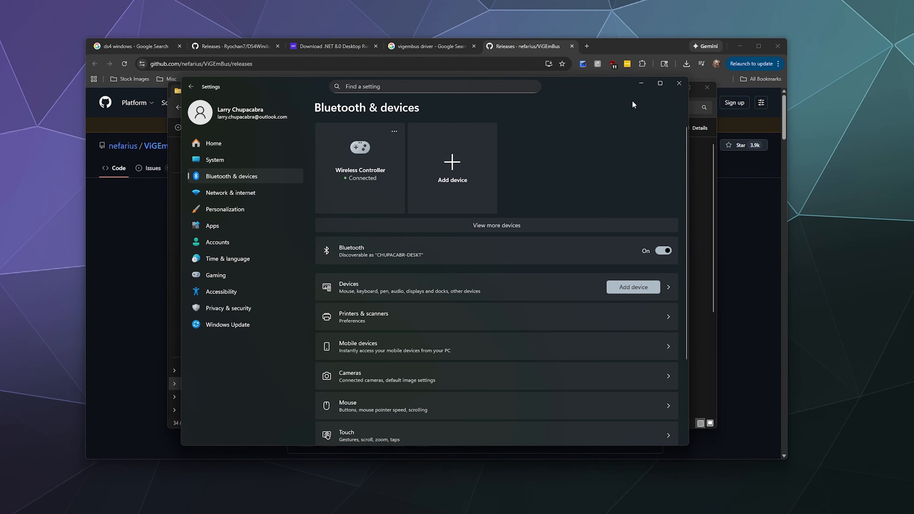
pyautogui.click(641, 84)
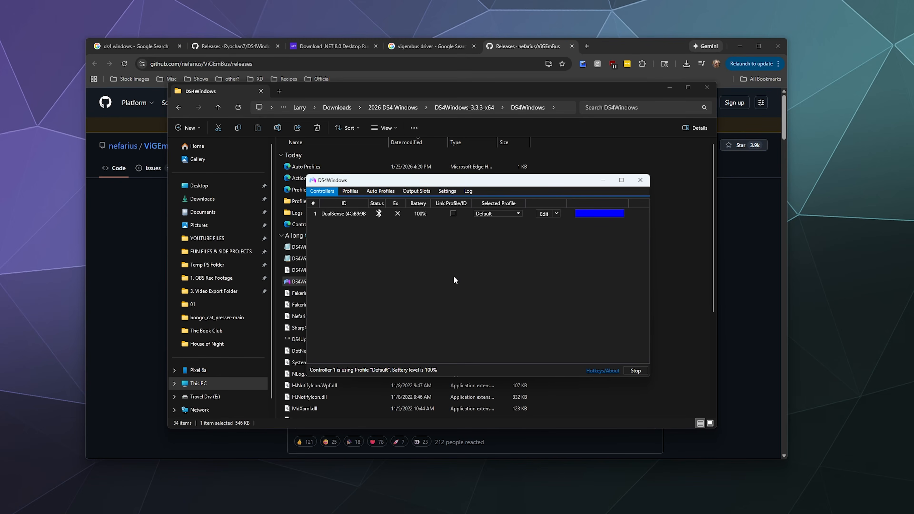
# - Check the available profiles and keep the Default profile selected for the connected DualSense controller
pyautogui.click(355, 192)
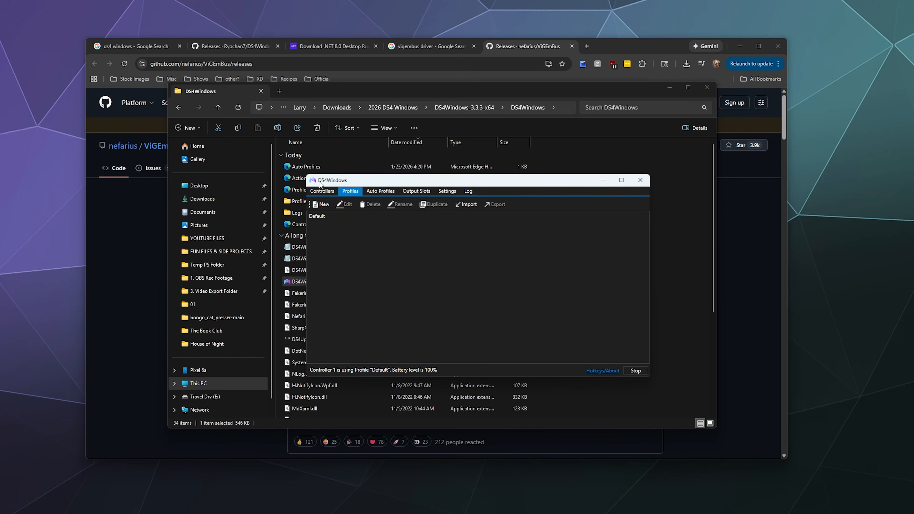
pyautogui.click(322, 191)
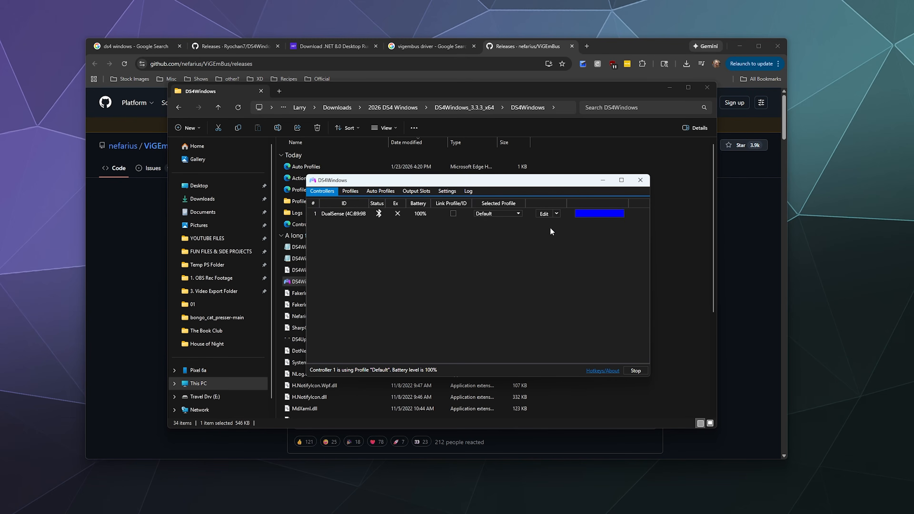
pyautogui.click(490, 214)
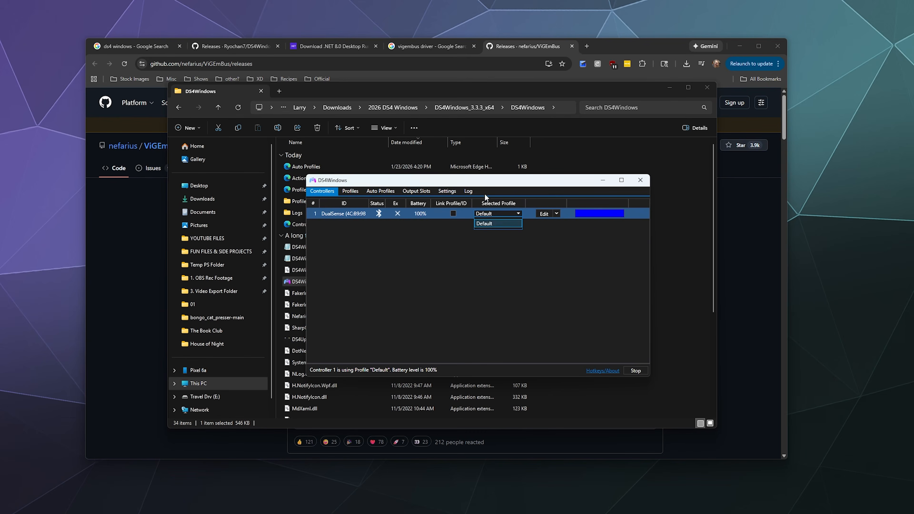
pyautogui.click(486, 224)
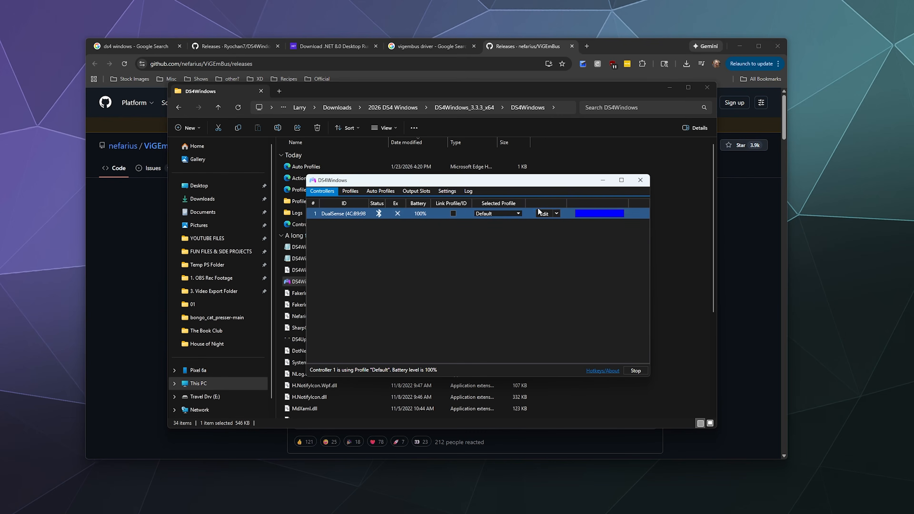
# - Edit the controller's Default profile, assign the Triangle button to the Xbox Y Button, and save the profile
pyautogui.click(543, 214)
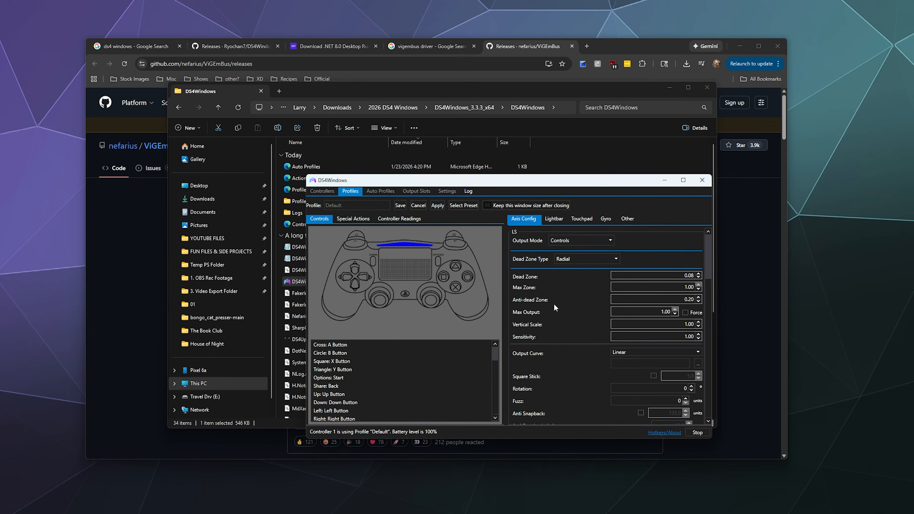
pyautogui.moveTo(499, 193); pyautogui.dragTo(463, 166)
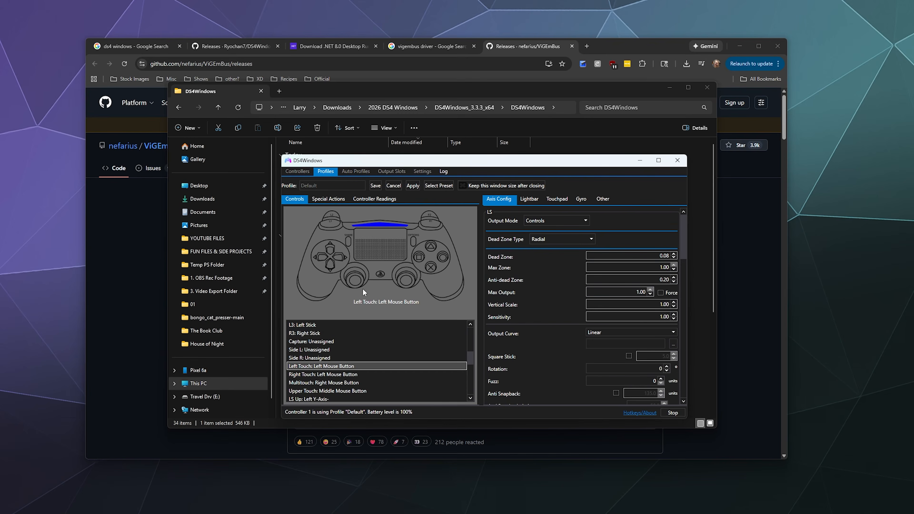
pyautogui.click(429, 246)
pyautogui.moveTo(358, 112); pyautogui.dragTo(506, 168)
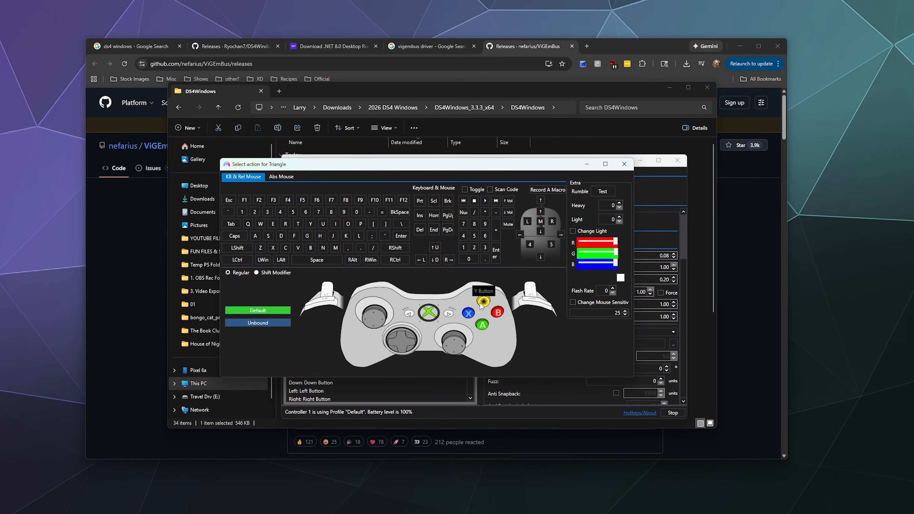
pyautogui.click(334, 211)
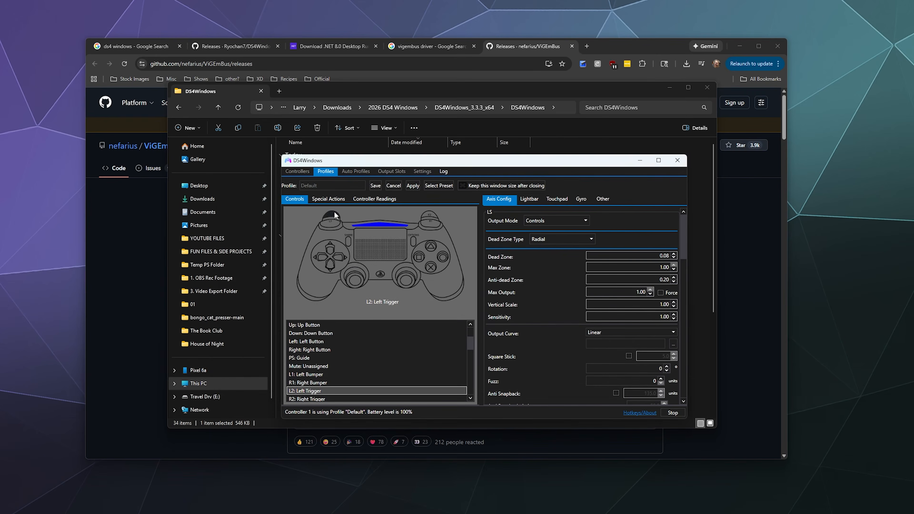
pyautogui.click(426, 246)
pyautogui.moveTo(251, 0); pyautogui.dragTo(582, 185)
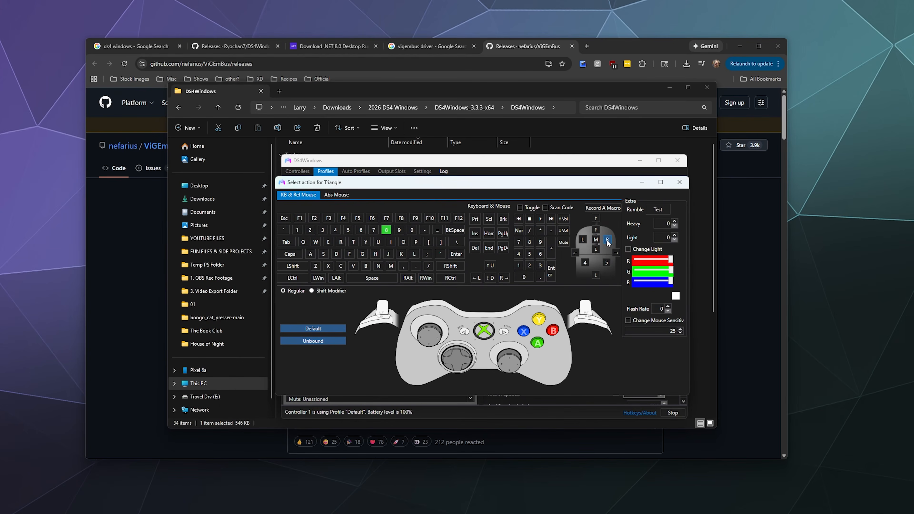
pyautogui.click(538, 318)
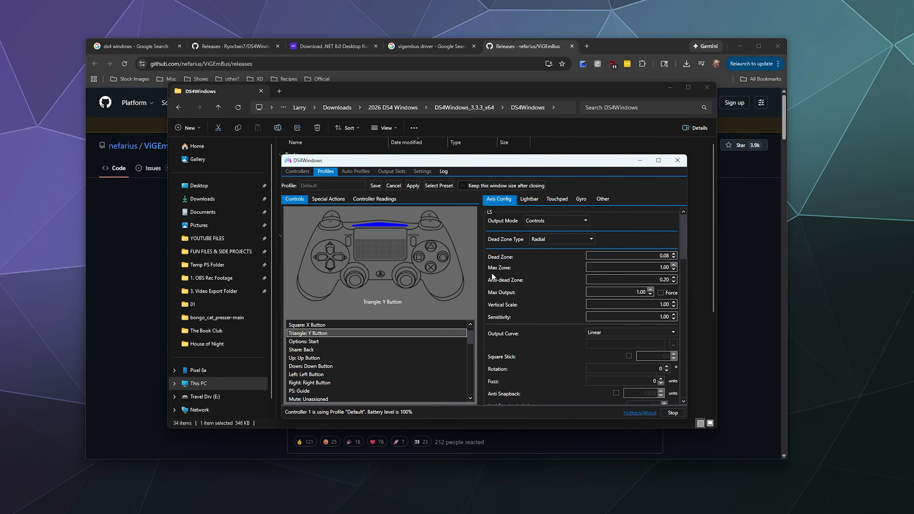
pyautogui.click(375, 185)
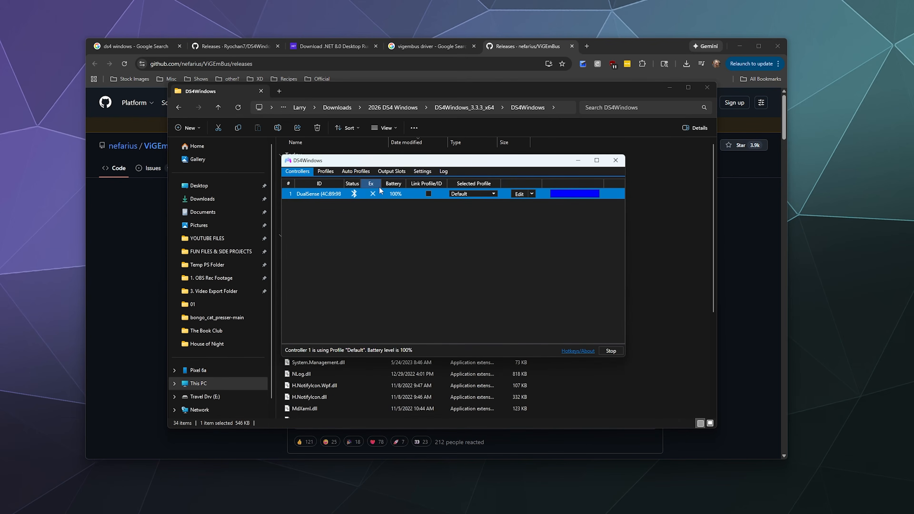
# - Set the Default profile's emulated controller to DualShock 4 and save the profile
pyautogui.click(517, 194)
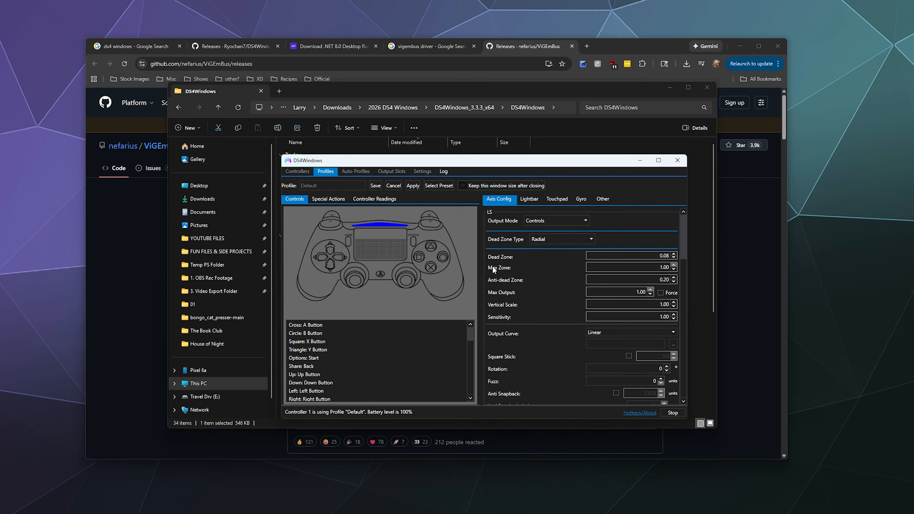
pyautogui.click(600, 203)
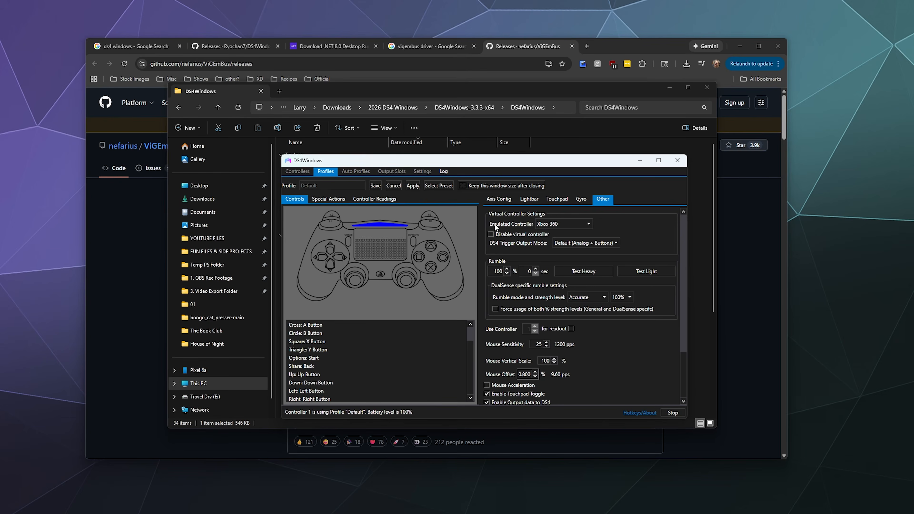
pyautogui.click(546, 224)
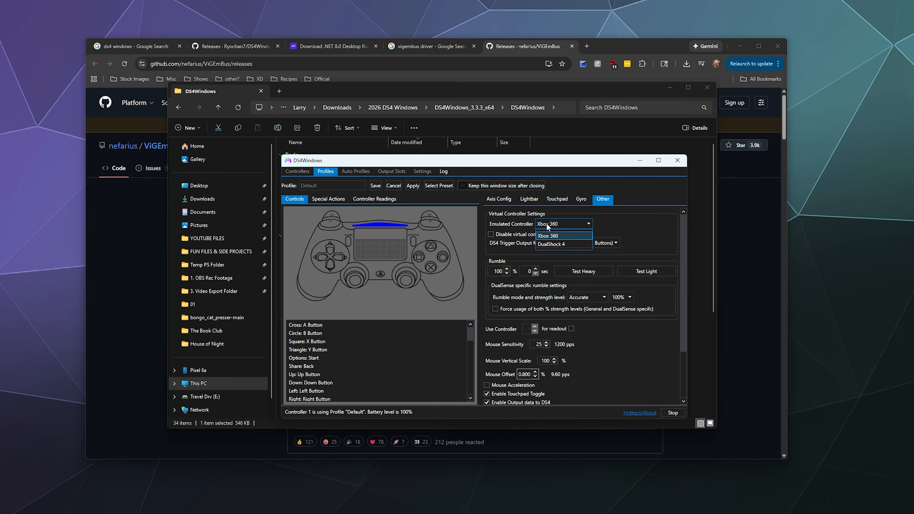
pyautogui.click(547, 244)
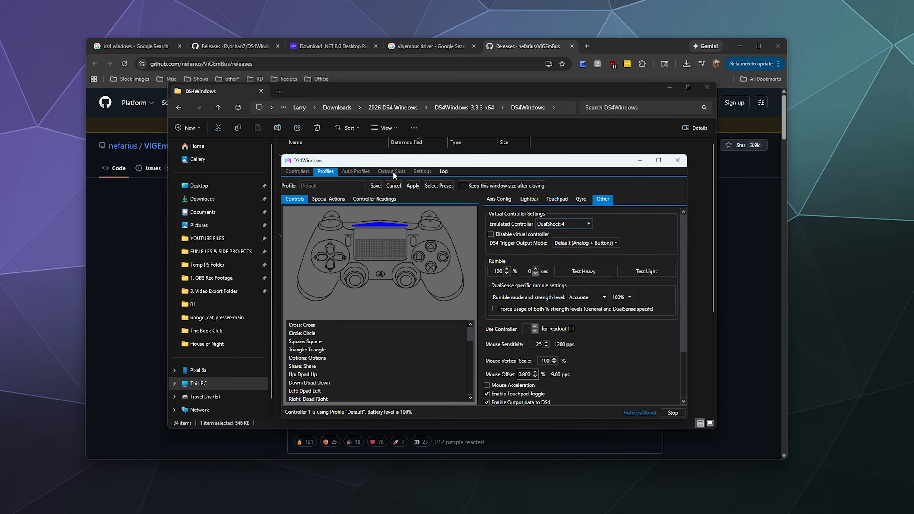
pyautogui.click(374, 186)
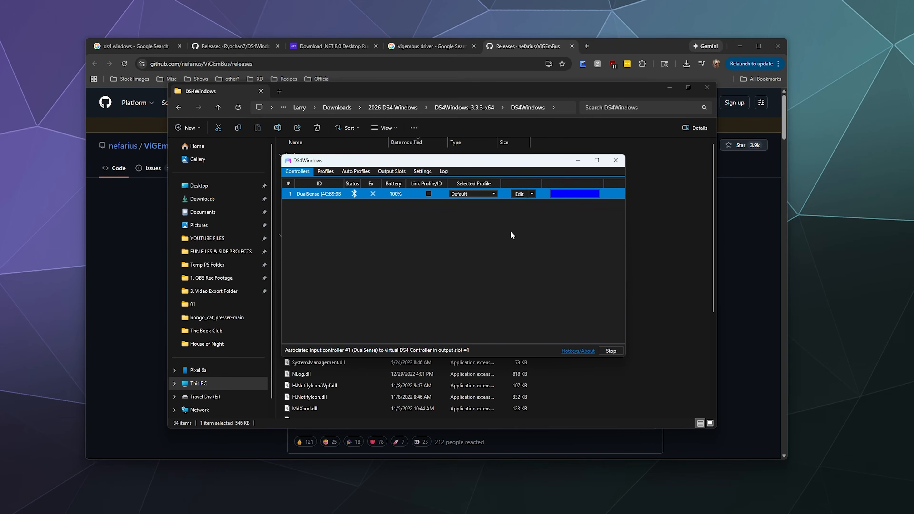
# - Set the Default profile's emulated controller back to Xbox 360 and save the profile
pyautogui.click(520, 195)
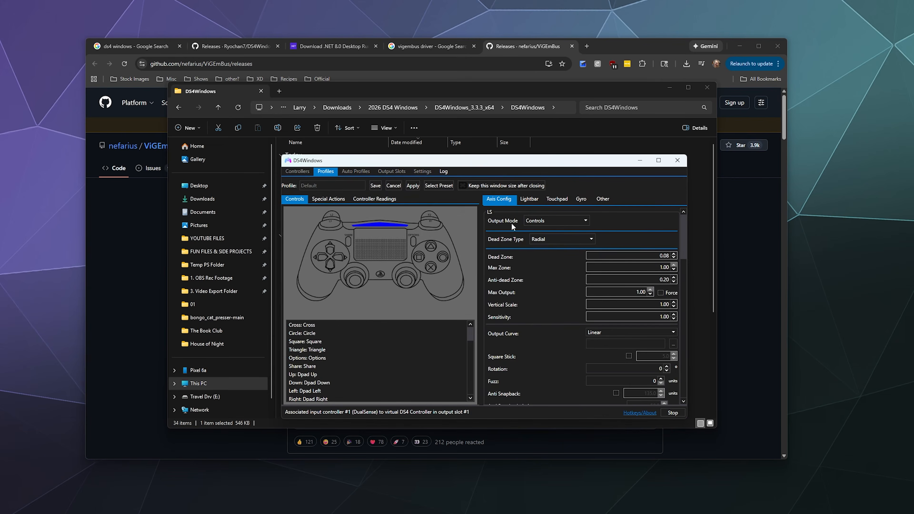
pyautogui.click(597, 202)
pyautogui.click(554, 225)
pyautogui.click(561, 233)
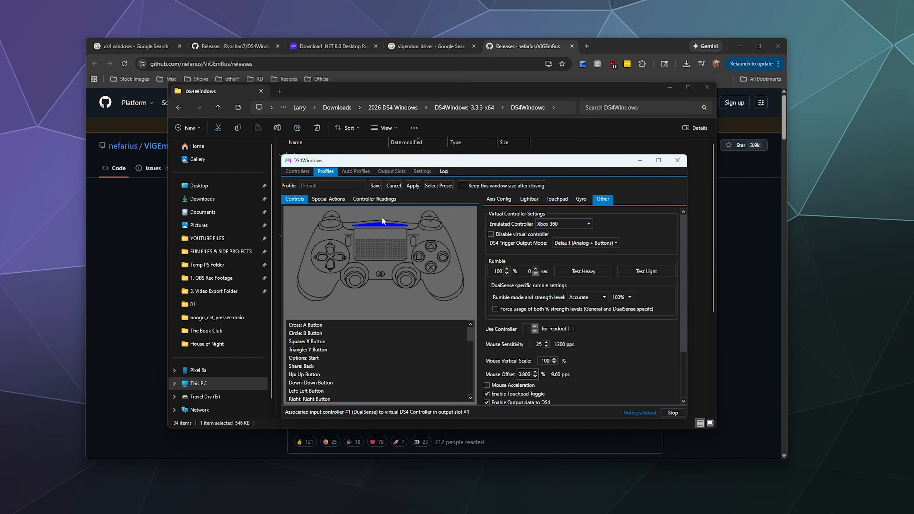
pyautogui.click(375, 186)
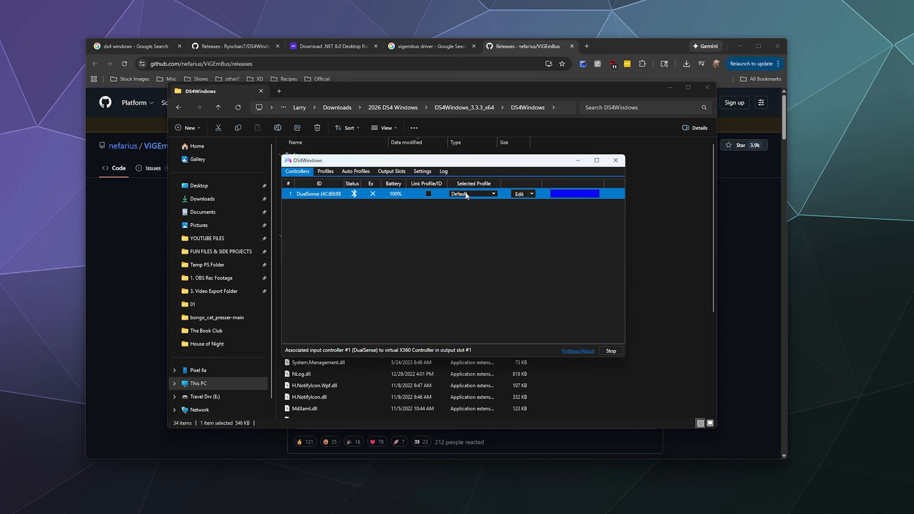
# - Change the DualSense controller's lightbar colour to green #08FF00, trying other hues first, and close the colour picker
pyautogui.rightClick(570, 195)
pyautogui.click(590, 213)
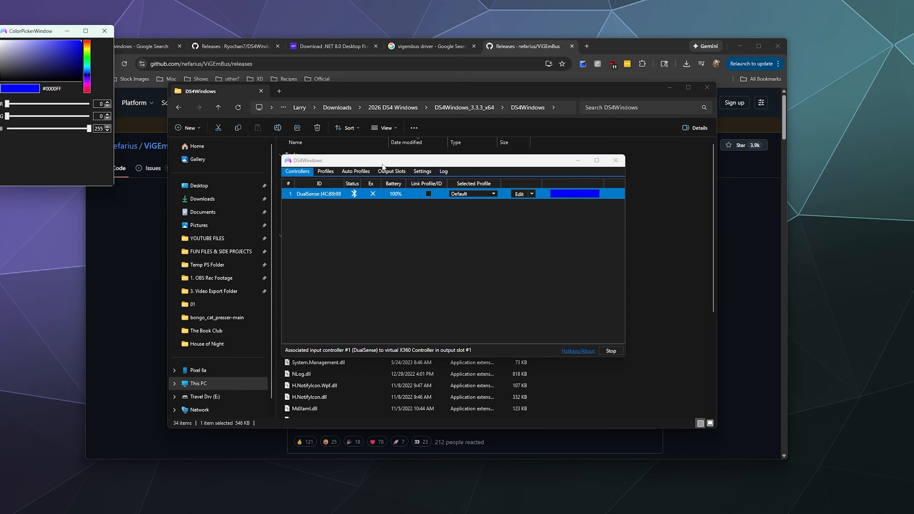
pyautogui.moveTo(58, 33); pyautogui.dragTo(532, 181)
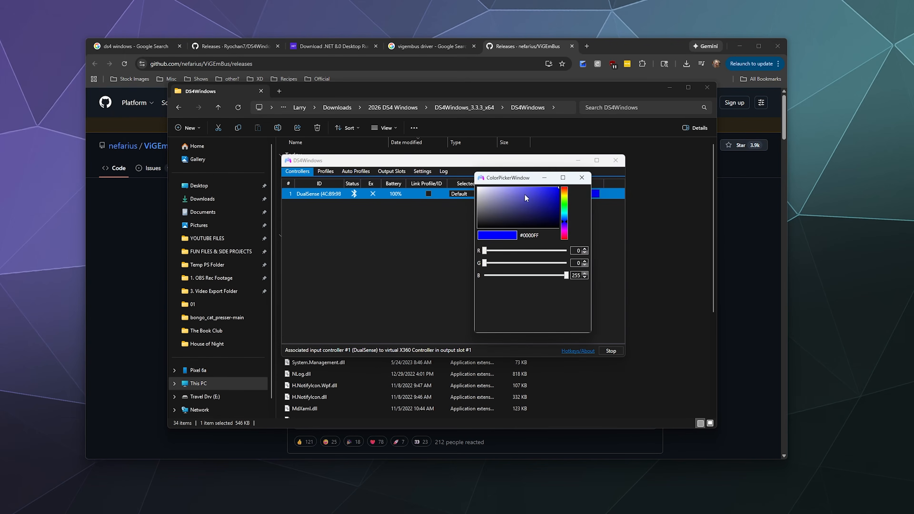
pyautogui.moveTo(567, 226)
pyautogui.mouseDown()
pyautogui.moveTo(565, 197)
pyautogui.moveTo(538, 189)
pyautogui.moveTo(563, 184)
pyautogui.mouseUp()
pyautogui.click(539, 202)
pyautogui.click(564, 234)
pyautogui.click(535, 195)
pyautogui.moveTo(567, 219); pyautogui.dragTo(566, 204)
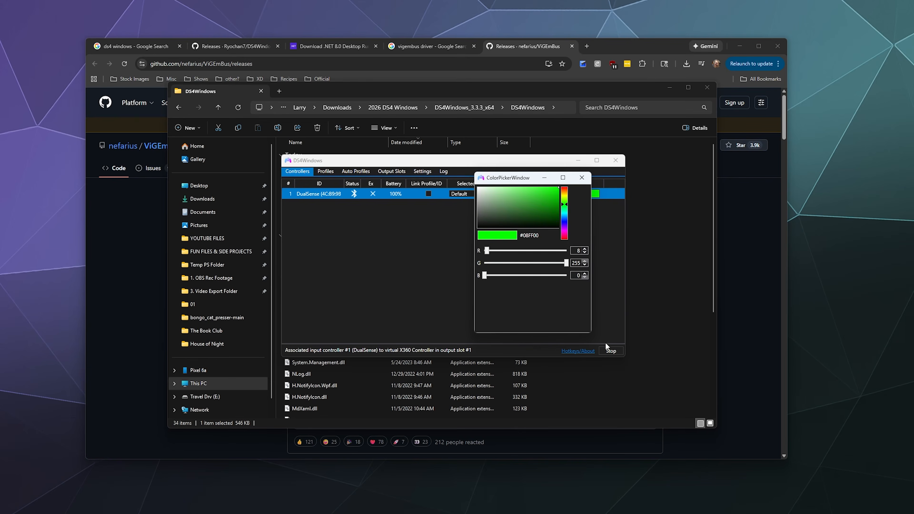
pyautogui.click(581, 178)
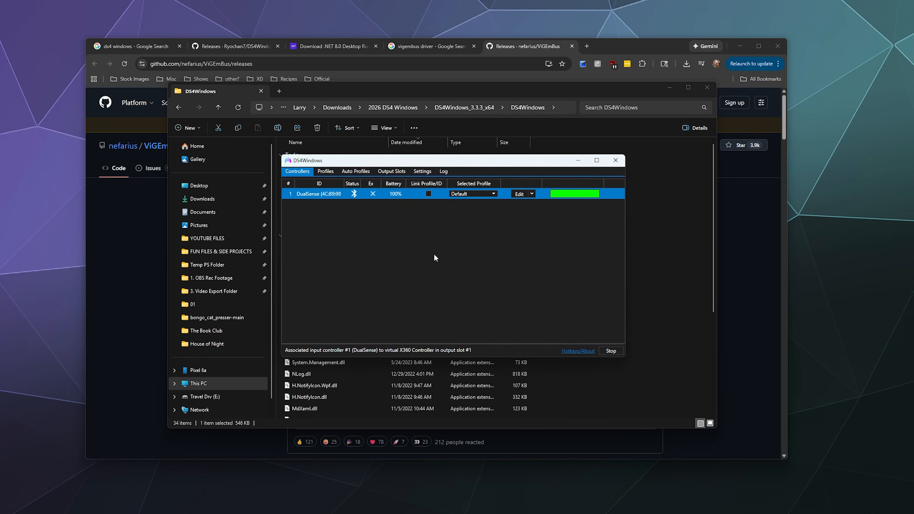